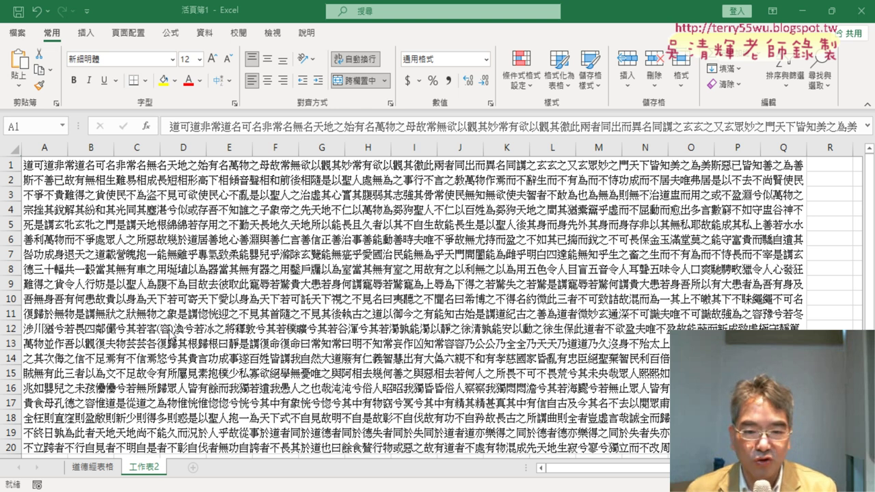
# Step: Rename the 工作表2 sheet, which holds the full text, to 道德經
pyautogui.press('F2')
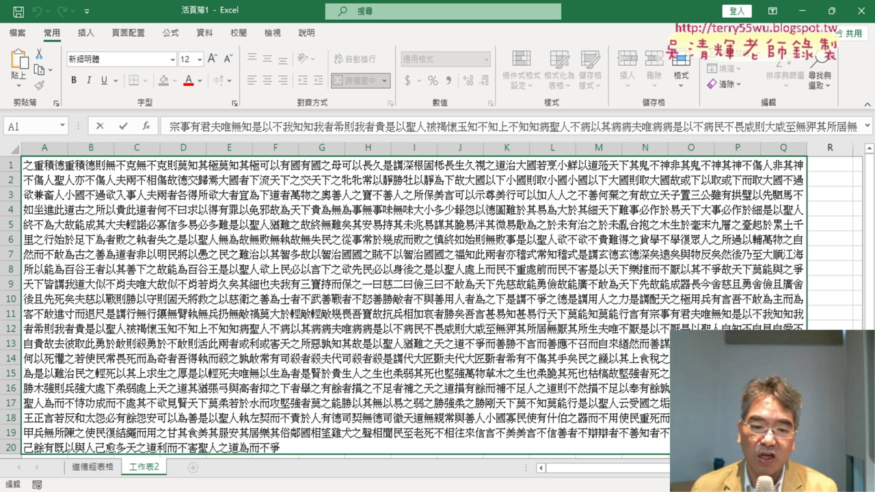
pyautogui.click(146, 468)
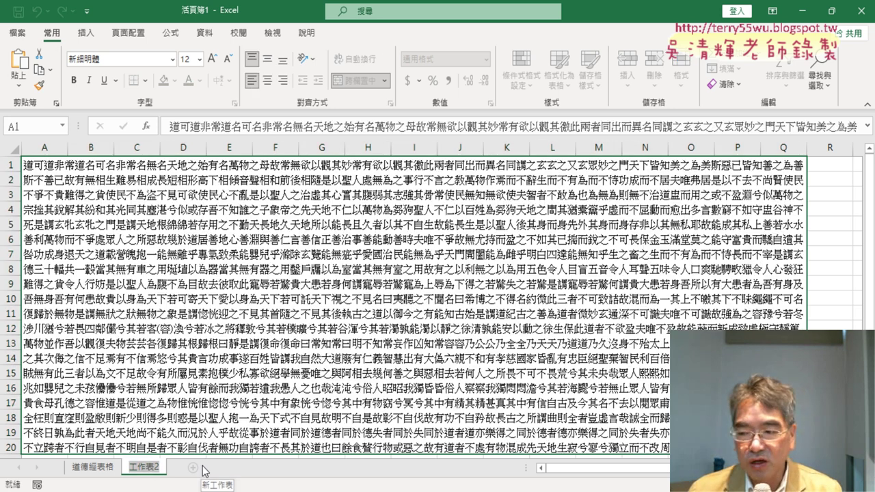
pyautogui.write('d')
pyautogui.press('BackSpace')
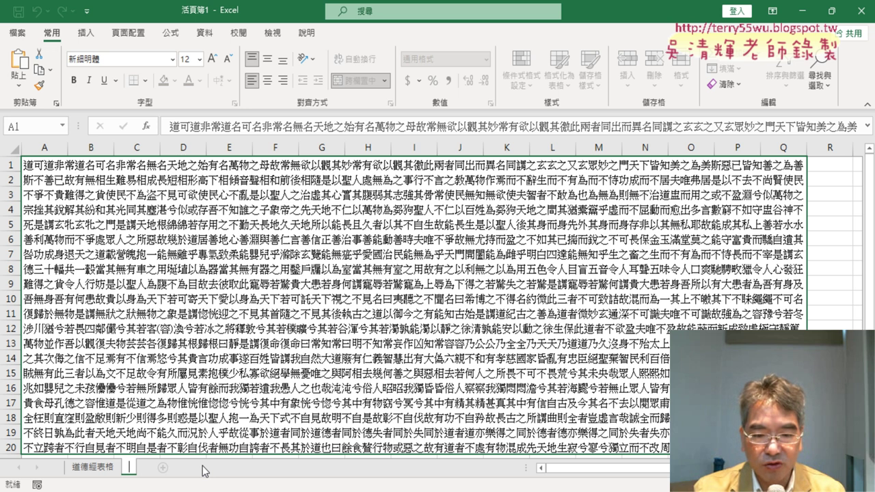
pyautogui.write('刻')
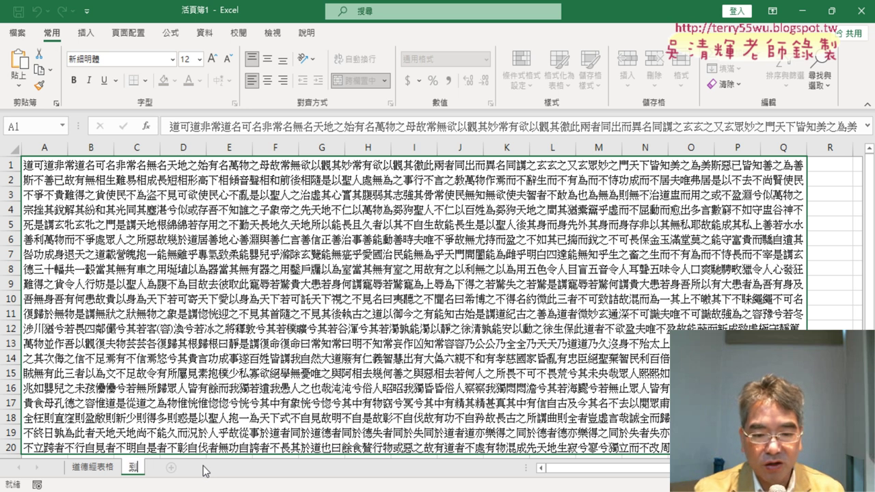
pyautogui.write('方式')
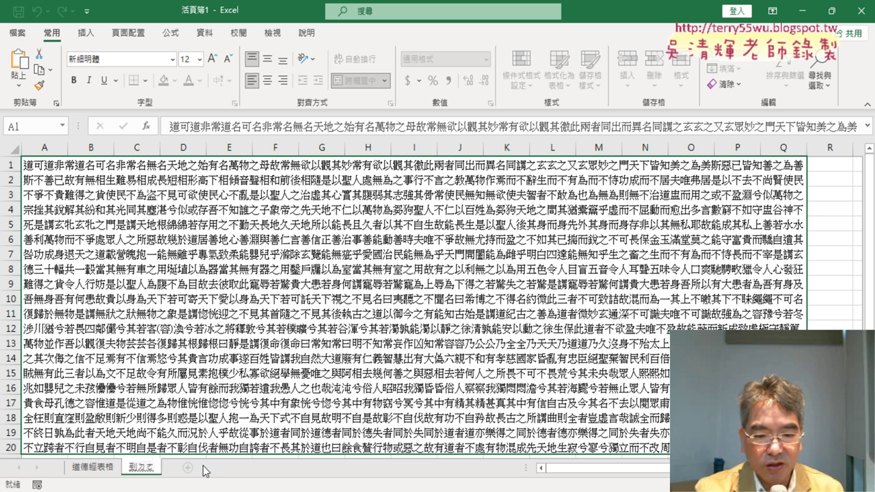
pyautogui.write('纖纖細')
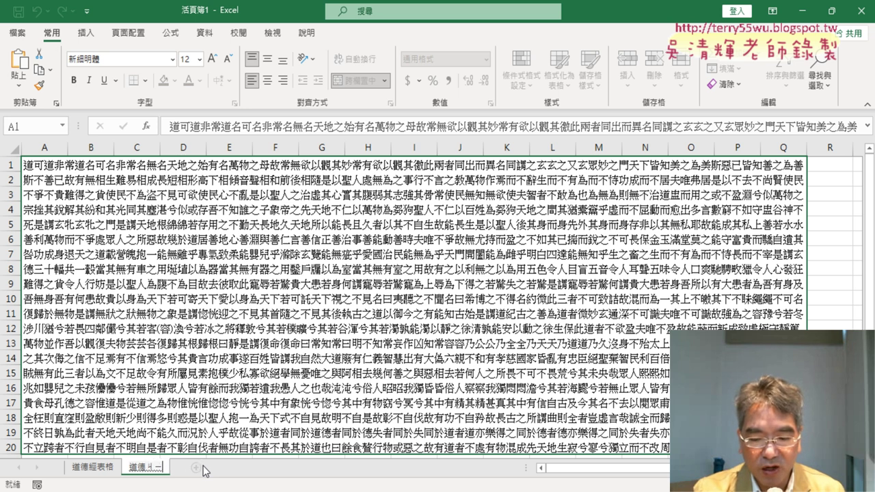
pyautogui.write('經')
pyautogui.press('Return')
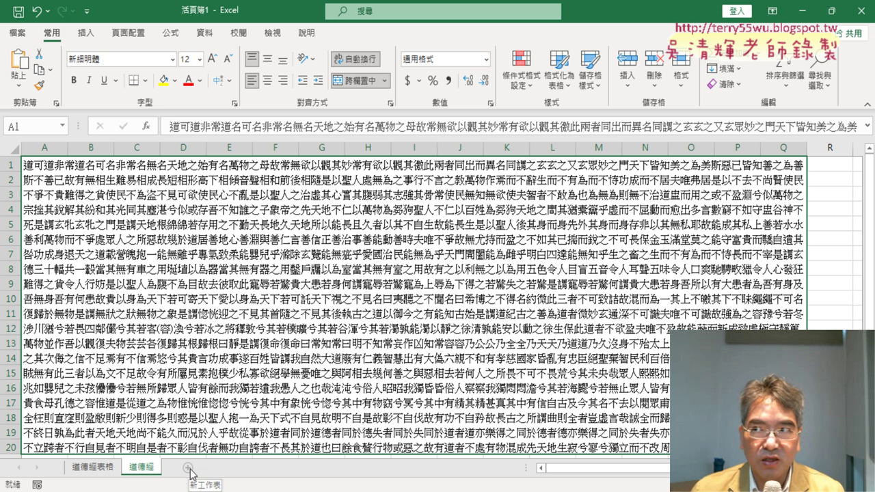
# Step: Add a new sheet after 道德經, name it 字頻, and return to it
pyautogui.click(188, 469)
pyautogui.doubleClick(191, 469)
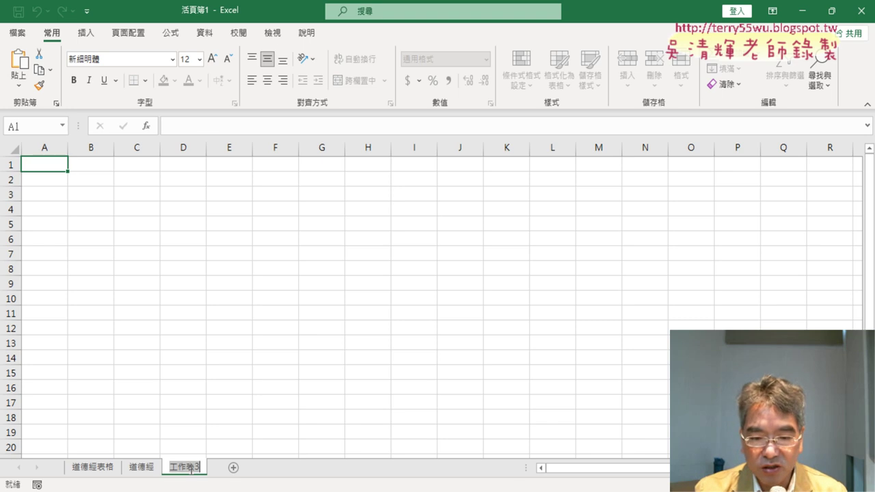
pyautogui.write('工')
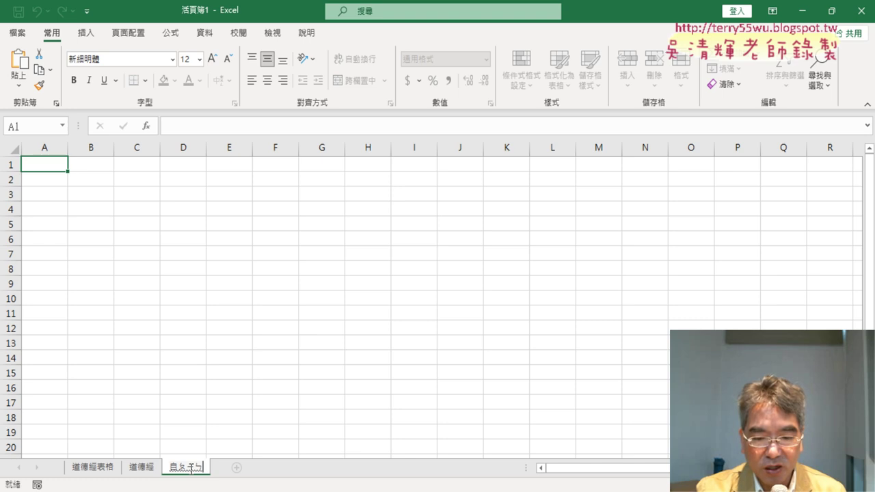
pyautogui.write('類')
pyautogui.press('Down')
pyautogui.press('Down')
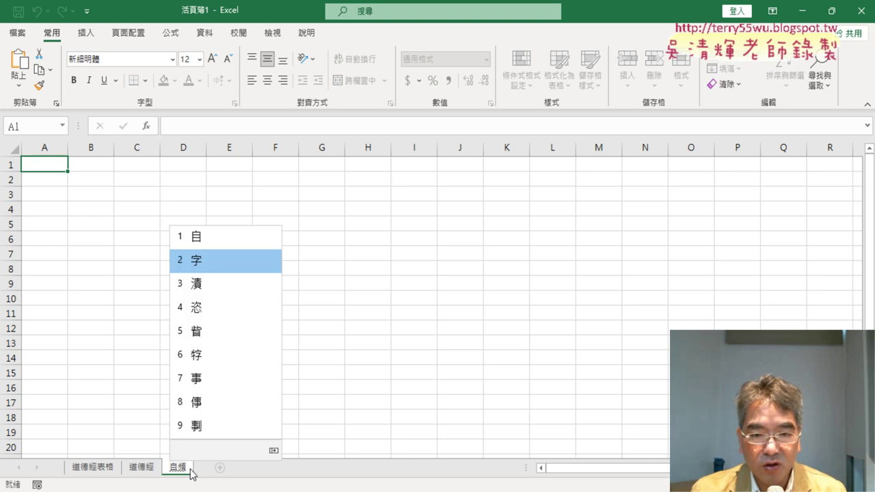
pyautogui.press('Return')
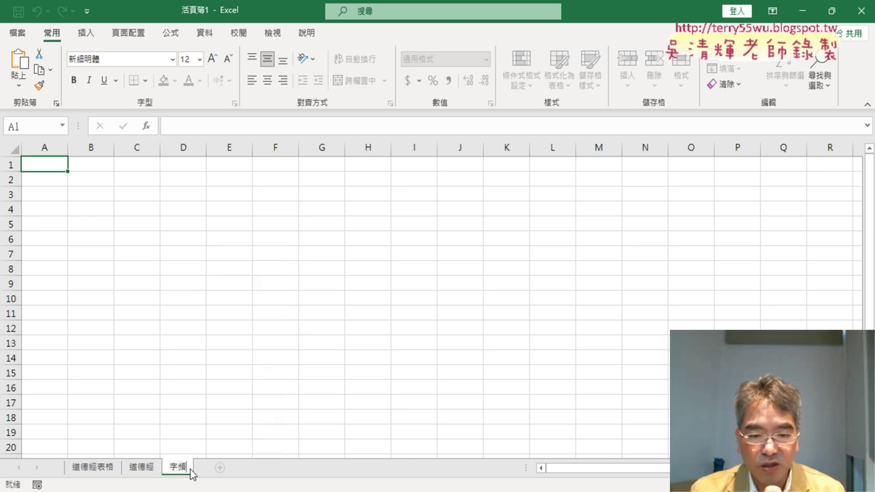
pyautogui.press('Return')
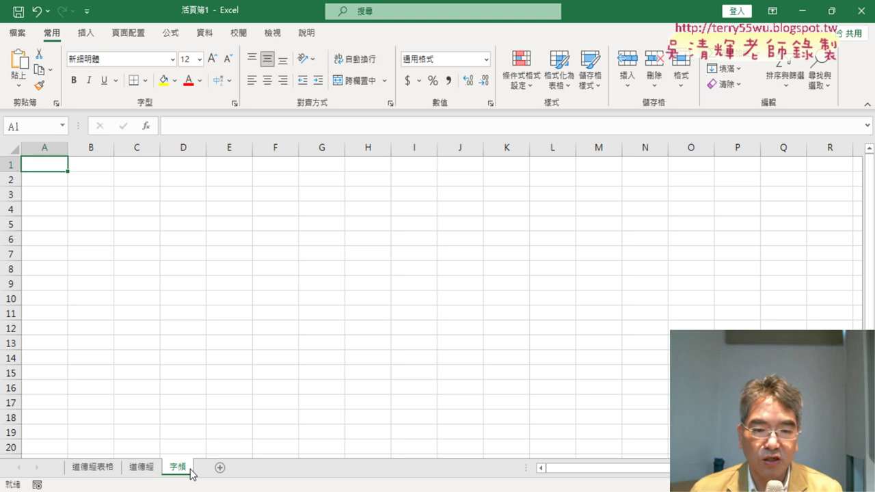
pyautogui.click(138, 467)
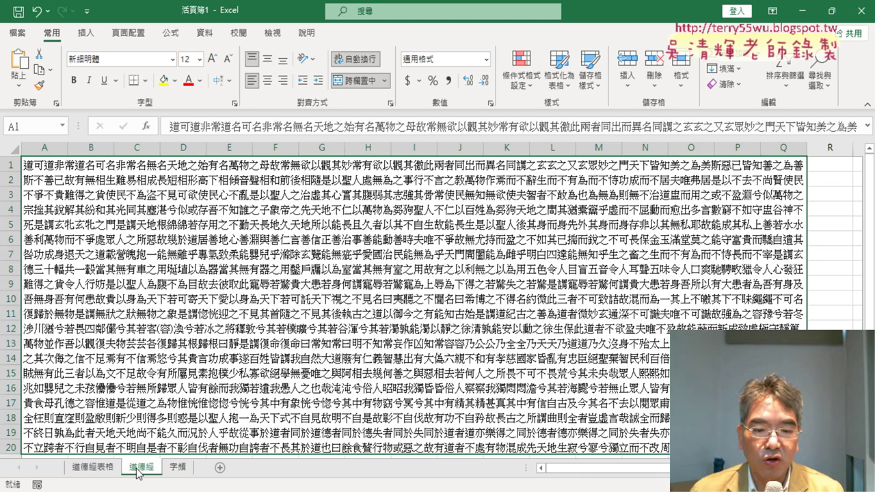
pyautogui.click(186, 470)
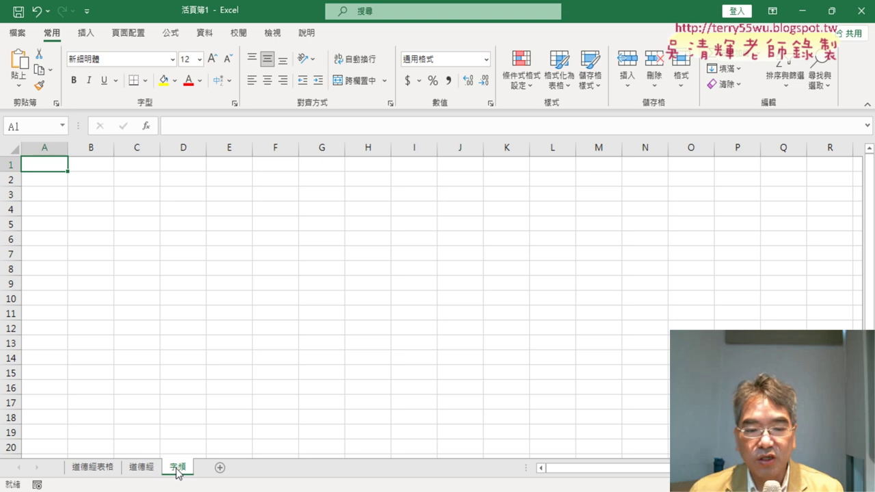
# Step: Enter the header 單字 in A1 of 字頻 and bring up Insert Function for A2
pyautogui.doubleClick(43, 164)
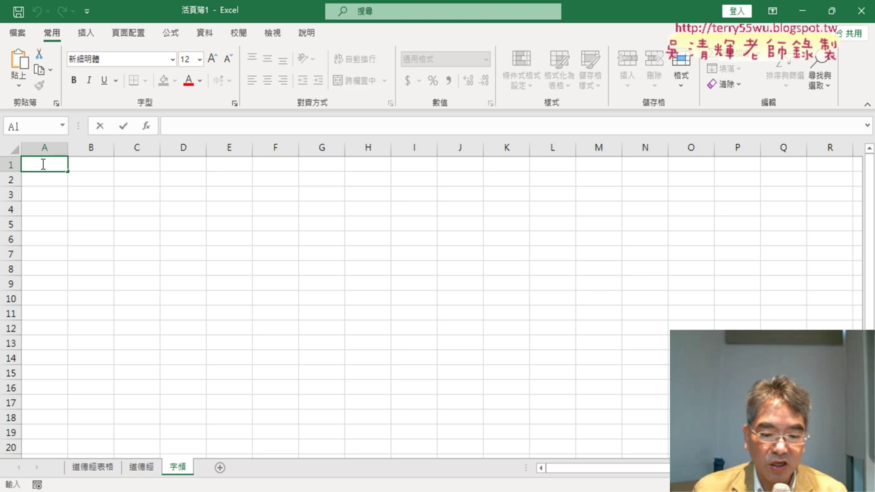
pyautogui.write('單')
pyautogui.write('字')
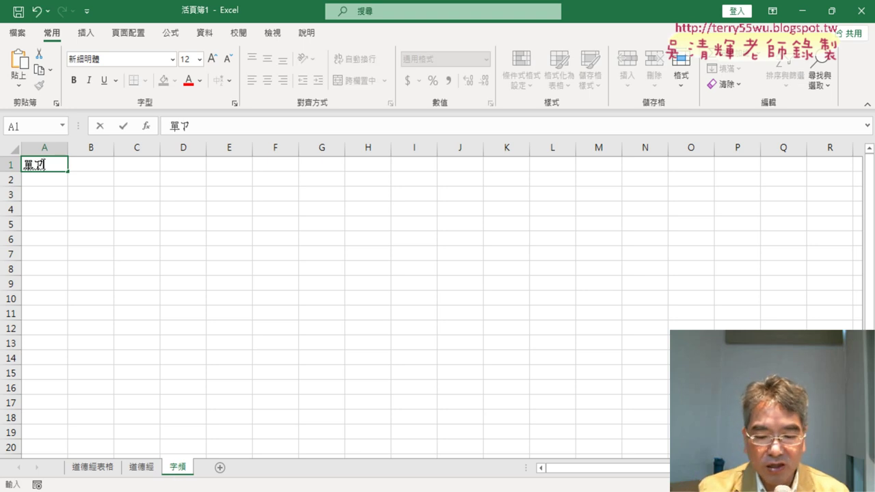
pyautogui.press('Return')
pyautogui.press('Return')
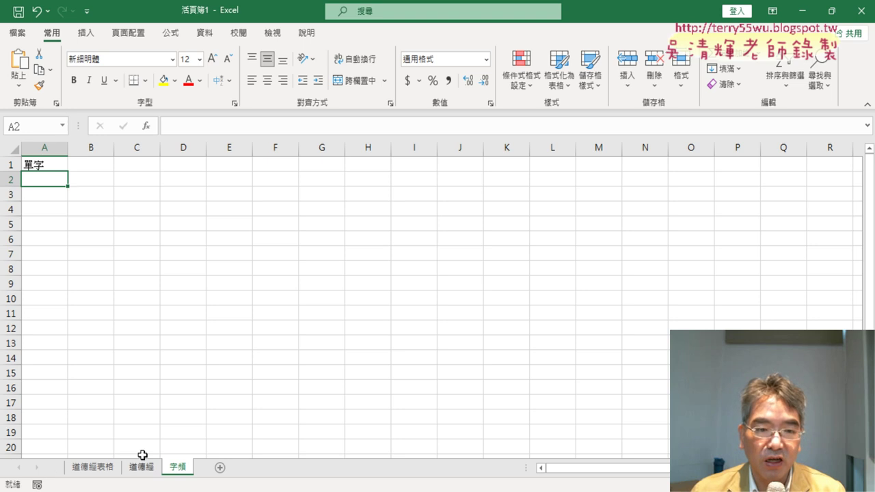
pyautogui.click(145, 125)
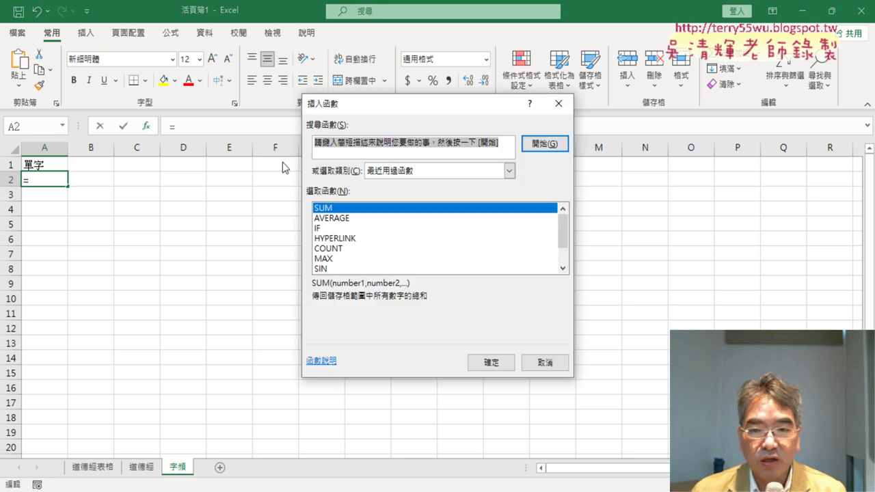
# Step: Choose MID from the 文字 function category to start the formula in A2
pyautogui.click(427, 175)
pyautogui.click(436, 266)
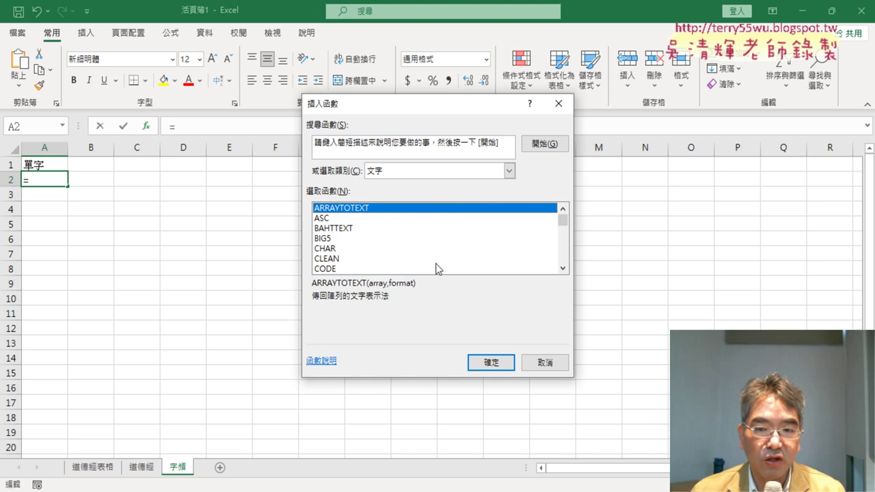
pyautogui.scroll(-1, 444, 256)
pyautogui.scroll(-1, 444, 256)
pyautogui.scroll(-1, 445, 257)
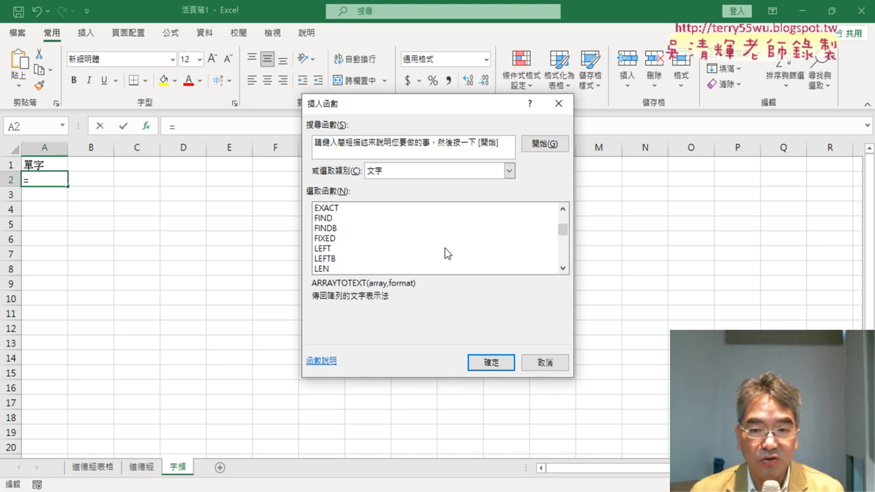
pyautogui.scroll(1, 445, 253)
pyautogui.scroll(-1, 445, 253)
pyautogui.scroll(-2, 444, 253)
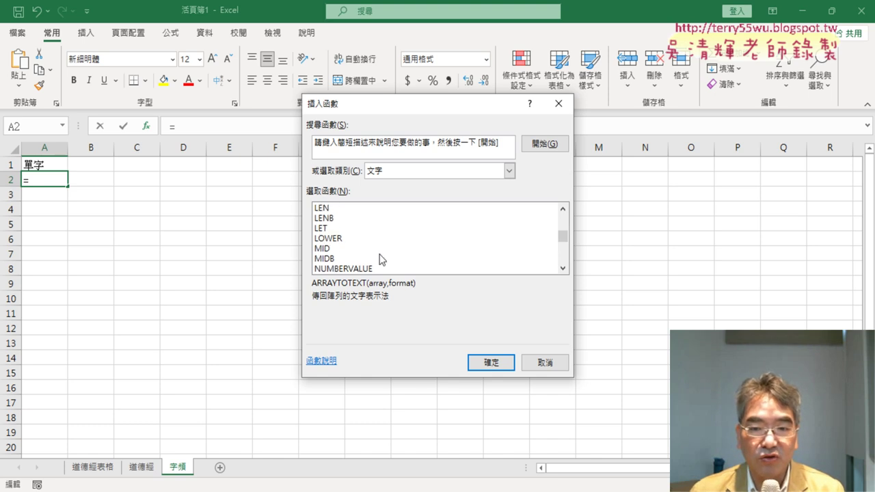
pyautogui.click(324, 250)
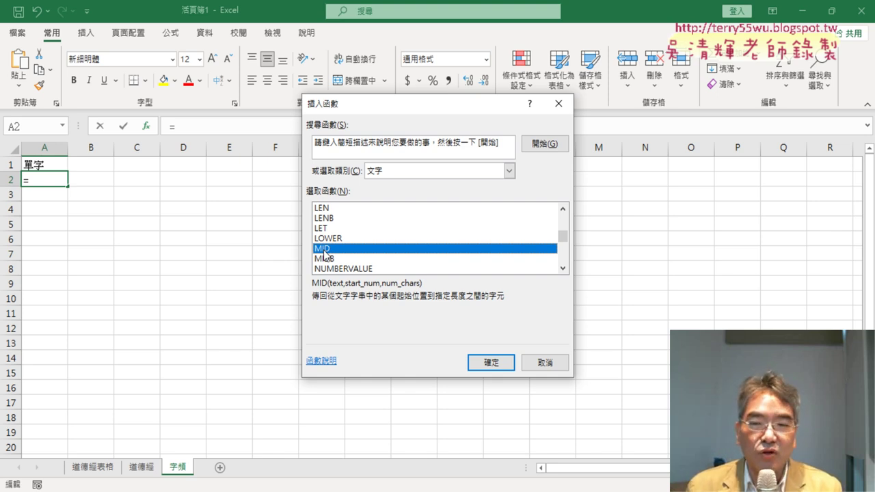
pyautogui.click(490, 364)
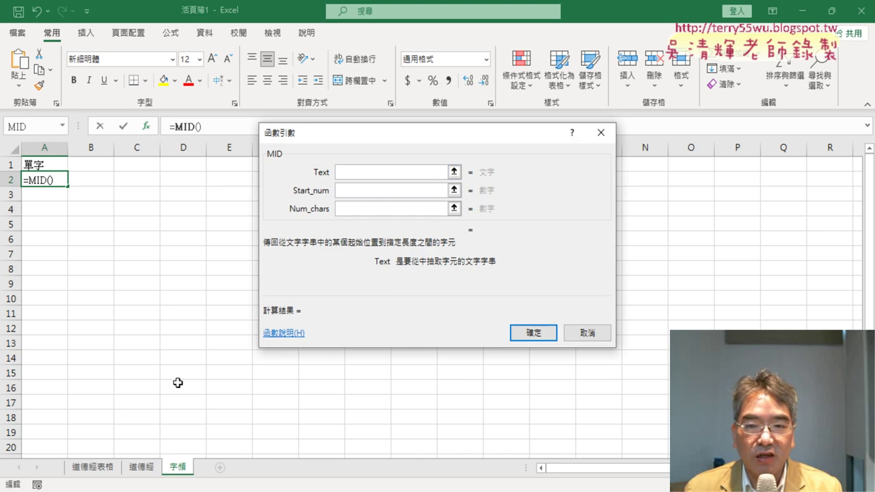
# Step: Set MID's Text argument to 道德經!A$1, locking only the row
pyautogui.click(149, 468)
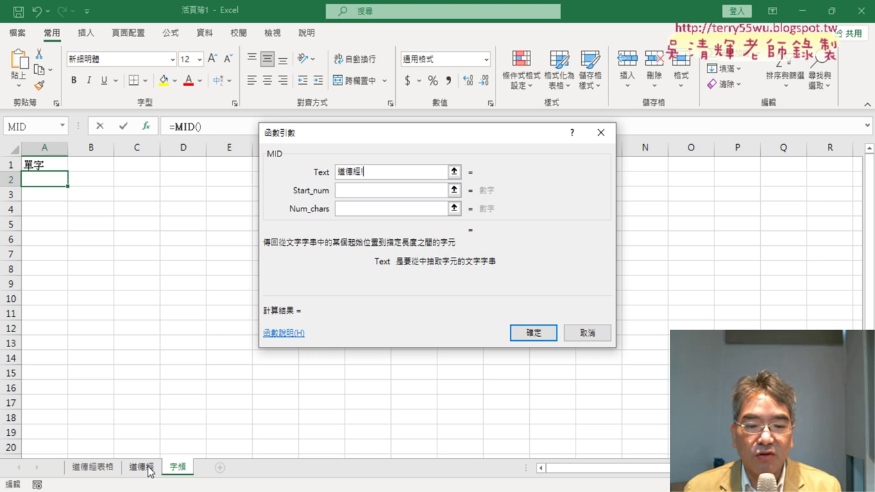
pyautogui.click(371, 173)
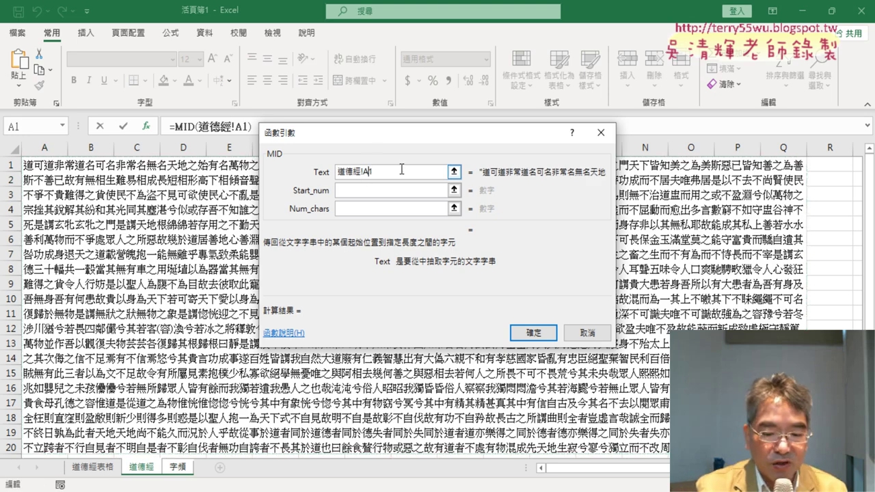
pyautogui.press('F4')
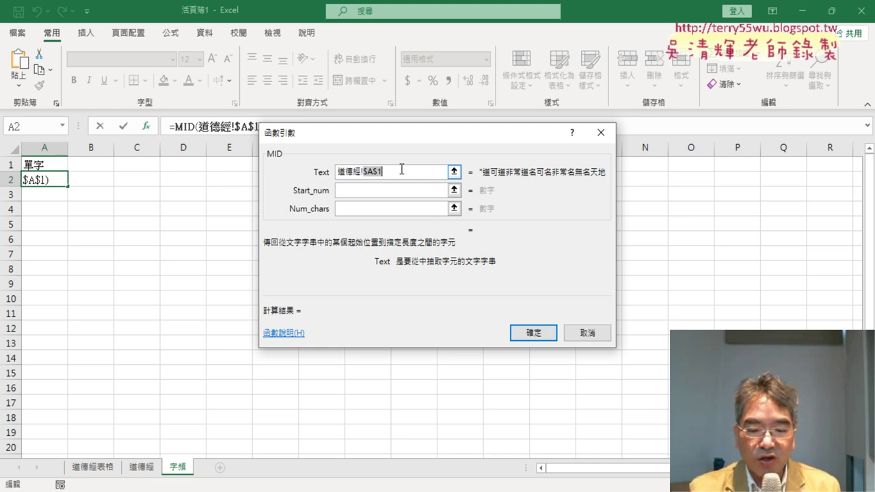
pyautogui.press('F4')
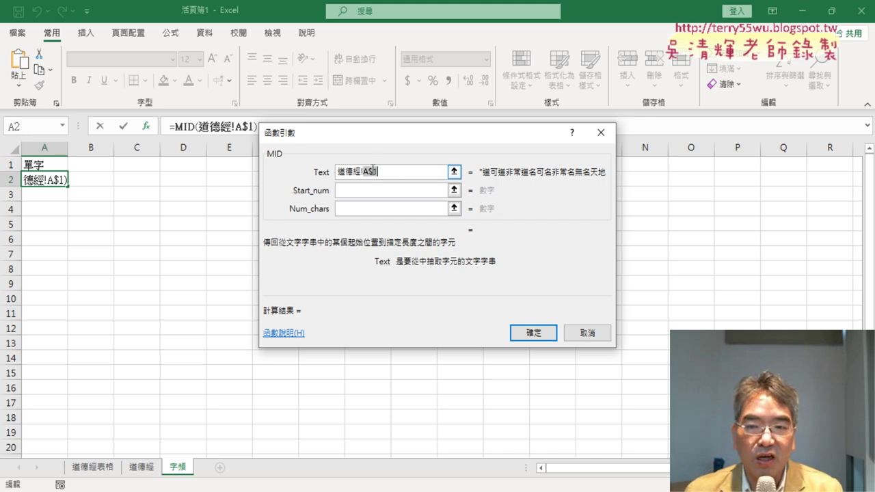
# Step: Set Start_num to ROW()-1 and Num_chars to 1, previewing the result 道
pyautogui.click(372, 190)
pyautogui.click(344, 209)
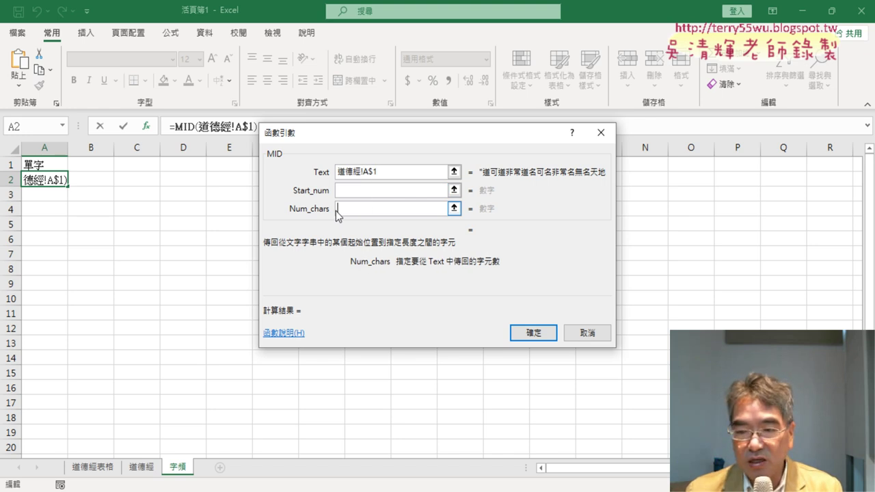
pyautogui.write('1')
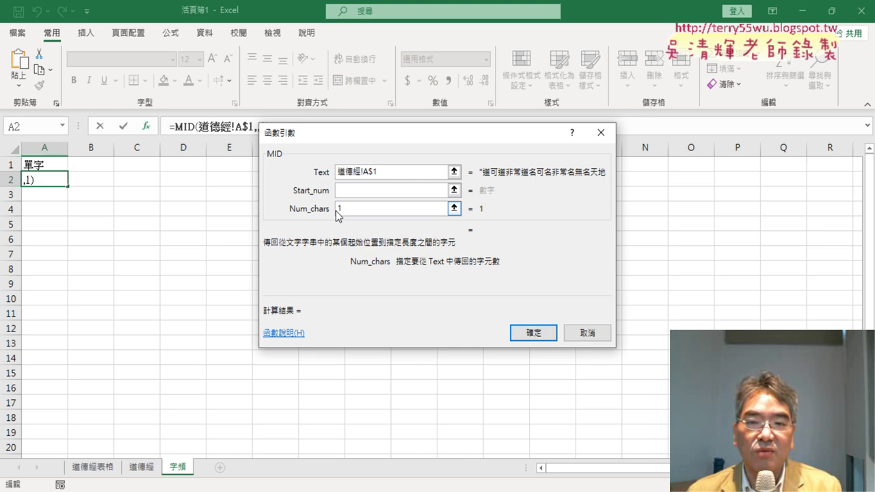
pyautogui.click(350, 191)
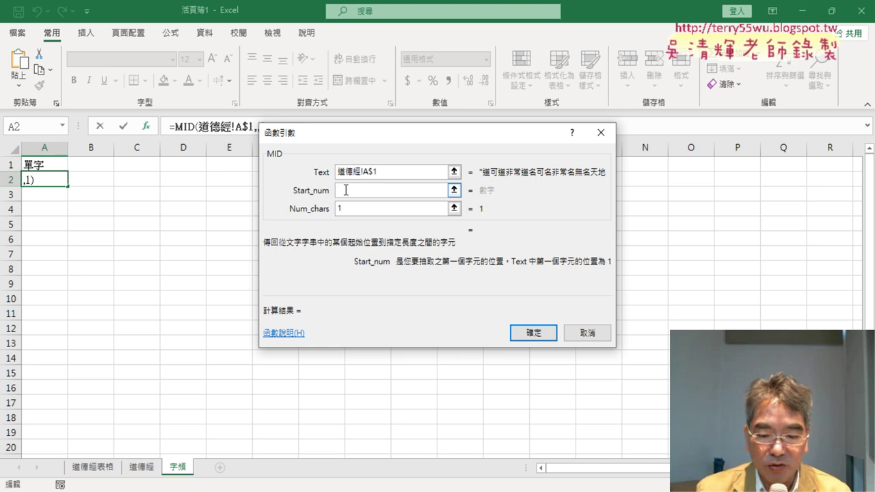
pyautogui.write('ㄜ')
pyautogui.press('BackSpace')
pyautogui.write('r')
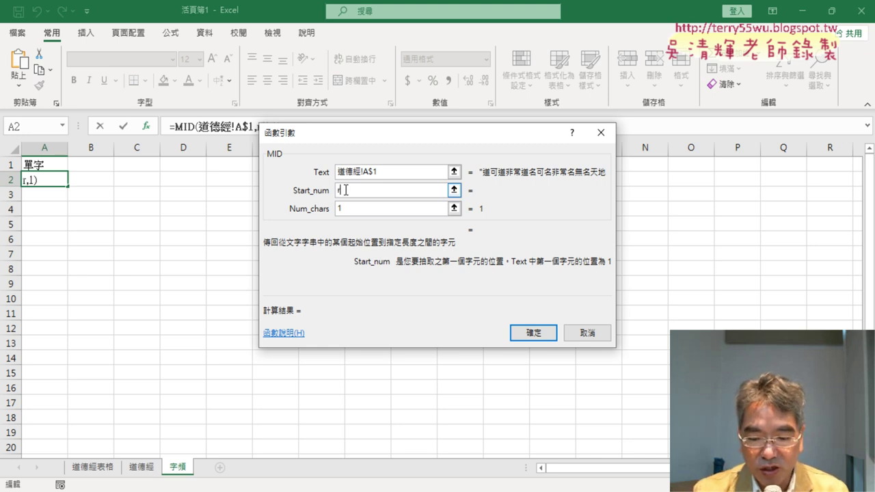
pyautogui.write('ow')
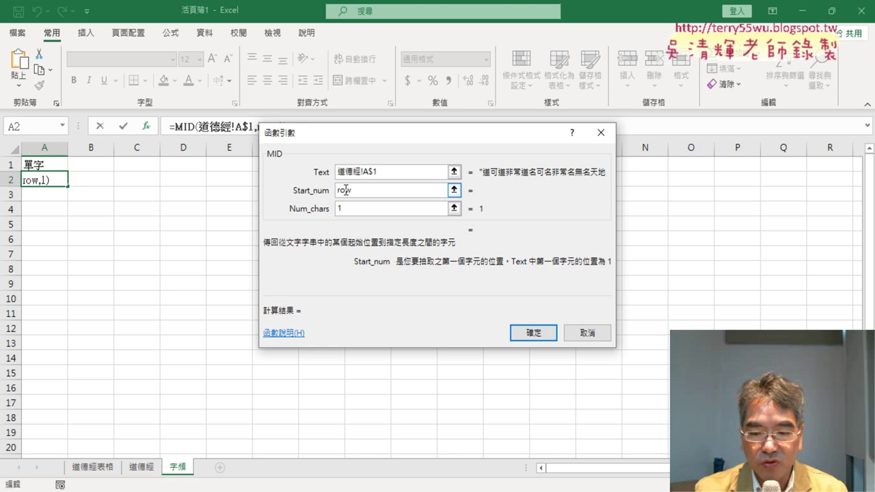
pyautogui.write('()')
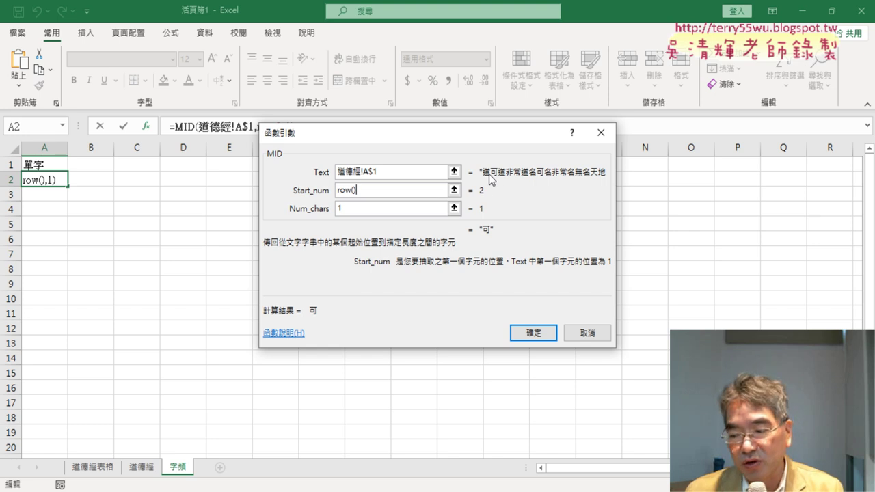
pyautogui.write('-1')
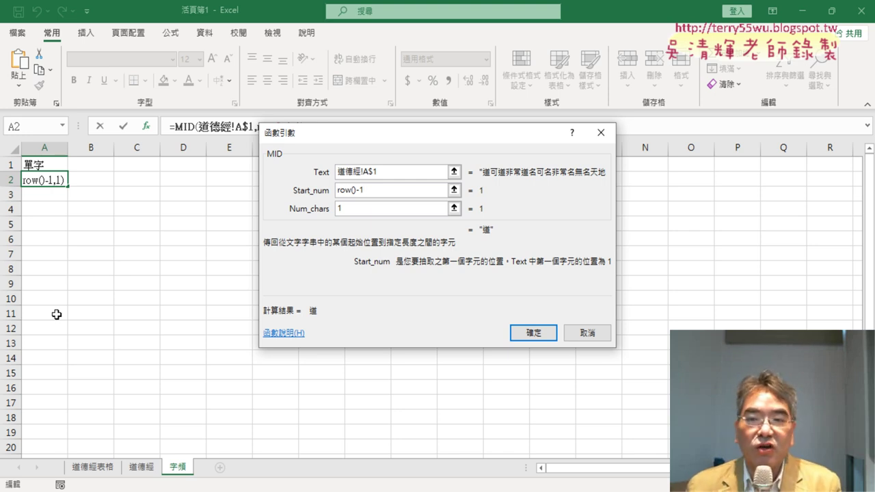
# Step: Confirm the MID formula in A2 and fill it down column A
pyautogui.click(519, 332)
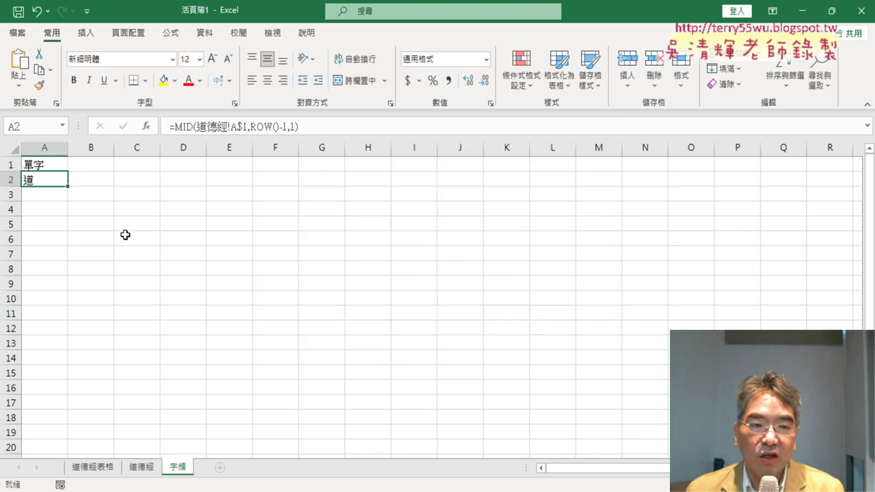
pyautogui.moveTo(68, 187)
pyautogui.mouseDown()
pyautogui.moveTo(67, 410)
pyautogui.moveTo(73, 308)
pyautogui.mouseUp()
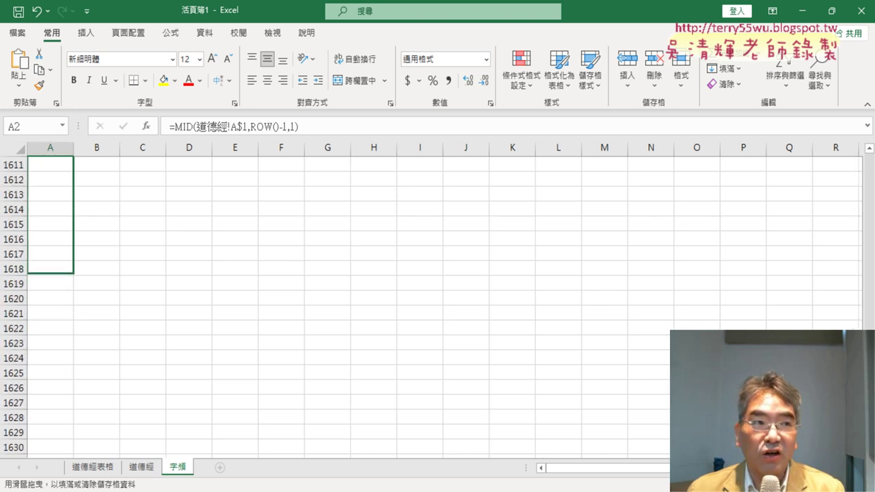
pyautogui.moveTo(74, 308)
pyautogui.mouseDown()
pyautogui.moveTo(69, 451)
pyautogui.moveTo(68, 270)
pyautogui.moveTo(76, 470)
pyautogui.moveTo(77, 422)
pyautogui.mouseUp()
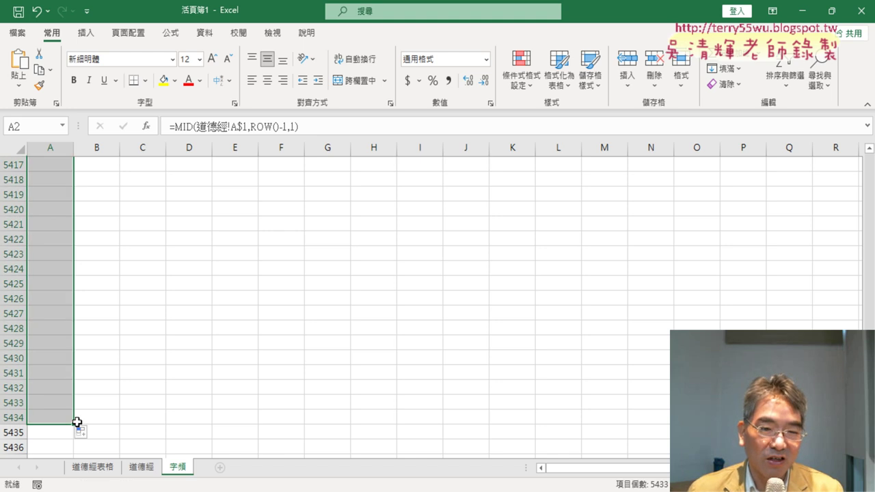
# Step: Scroll column A to find where the characters end, 為而不爭 near row 5276
pyautogui.scroll(7, 77, 422)
pyautogui.scroll(12, 77, 422)
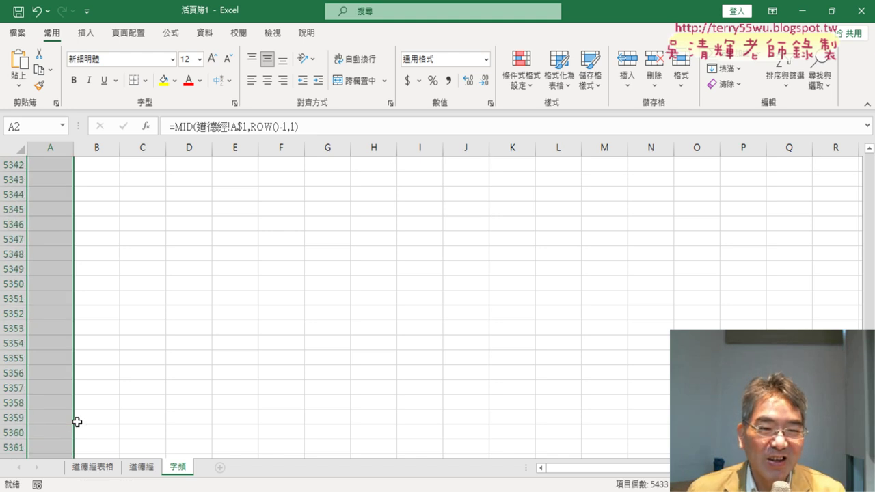
pyautogui.scroll(12, 77, 422)
pyautogui.scroll(13, 77, 422)
pyautogui.scroll(6, 78, 422)
pyautogui.scroll(-4, 77, 421)
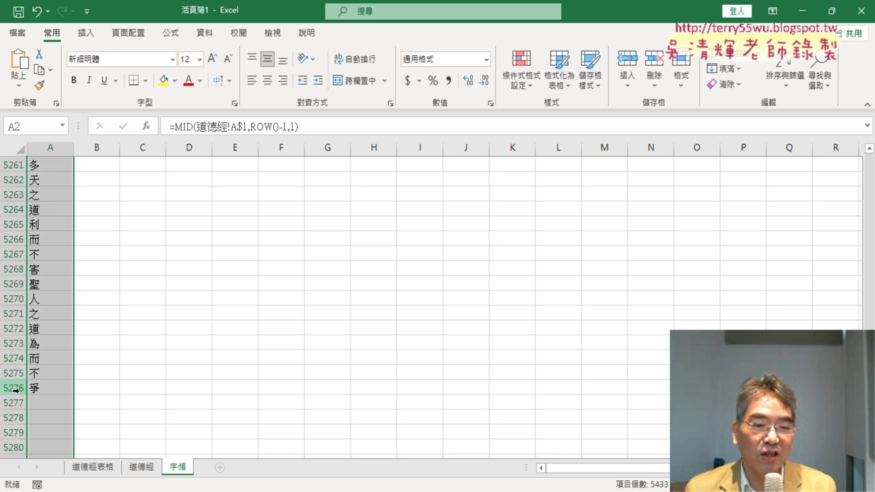
pyautogui.scroll(-4, 127, 339)
pyautogui.scroll(-8, 126, 340)
pyautogui.scroll(-4, 126, 339)
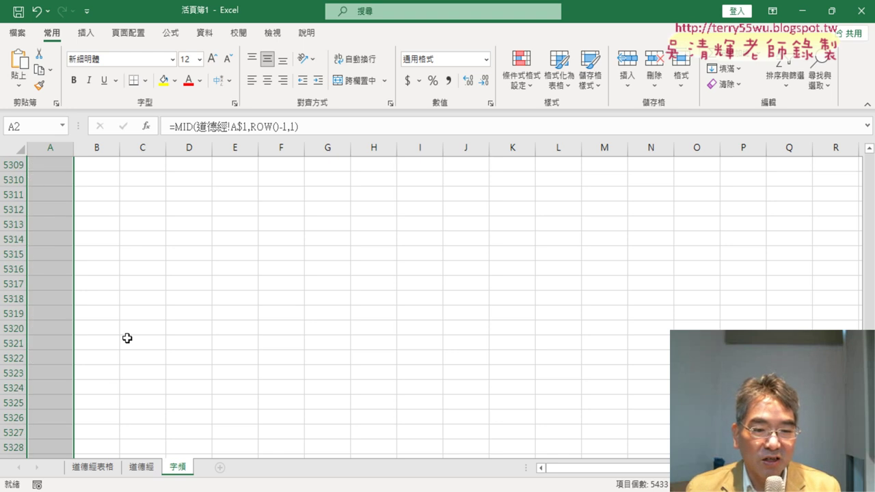
pyautogui.scroll(-7, 126, 339)
pyautogui.scroll(-7, 127, 338)
pyautogui.scroll(-8, 127, 338)
pyautogui.scroll(-8, 127, 338)
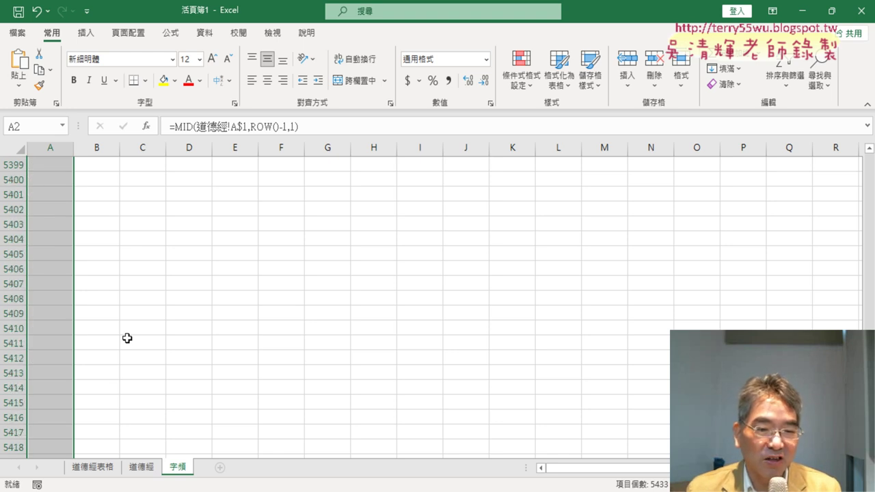
pyautogui.scroll(-7, 127, 339)
pyautogui.scroll(-2, 127, 339)
# Step: Pull the fill back so column A's formulas stop at row 5276 with 爭
pyautogui.moveTo(73, 290)
pyautogui.mouseDown()
pyautogui.moveTo(101, 59)
pyautogui.moveTo(60, 435)
pyautogui.moveTo(55, 145)
pyautogui.mouseUp()
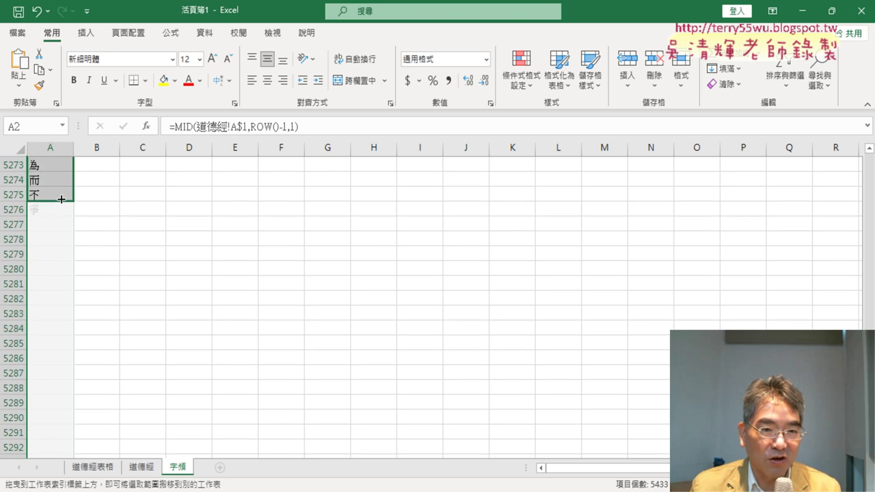
pyautogui.moveTo(55, 145); pyautogui.dragTo(61, 217)
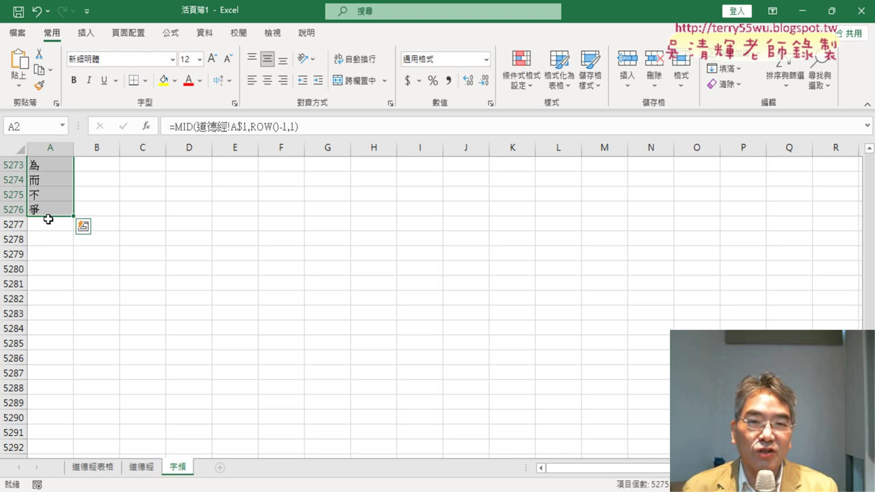
# Step: Duplicate the 字頻 sheet and rename the copy 字頻 (VBA)
pyautogui.scroll(2, 269, 269)
pyautogui.scroll(8, 269, 269)
pyautogui.scroll(7, 283, 271)
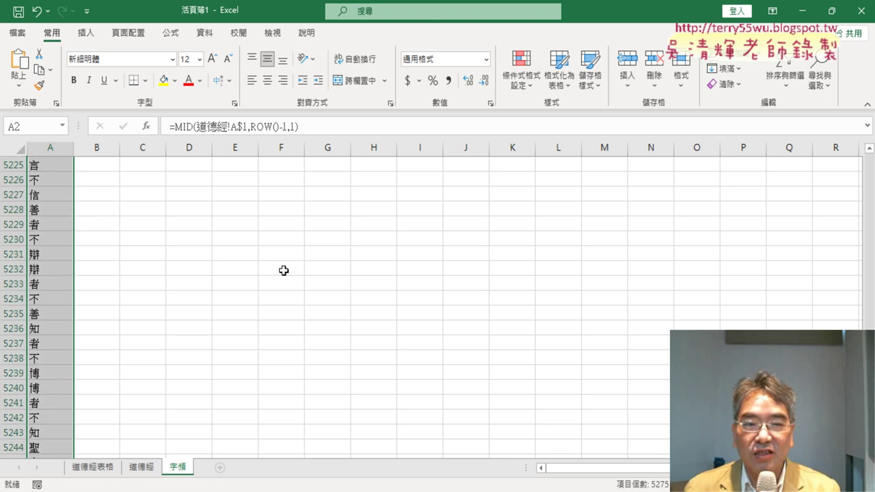
pyautogui.scroll(3, 283, 272)
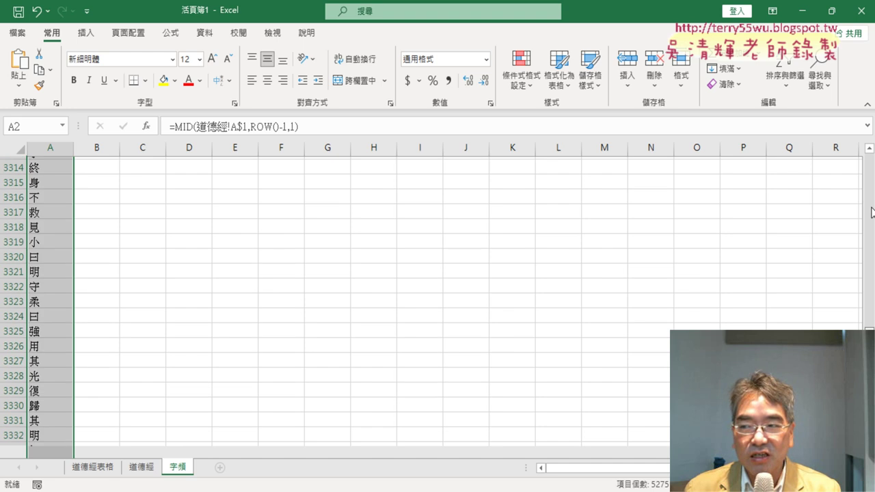
pyautogui.hotkey('ctrl', 'BackSpace')
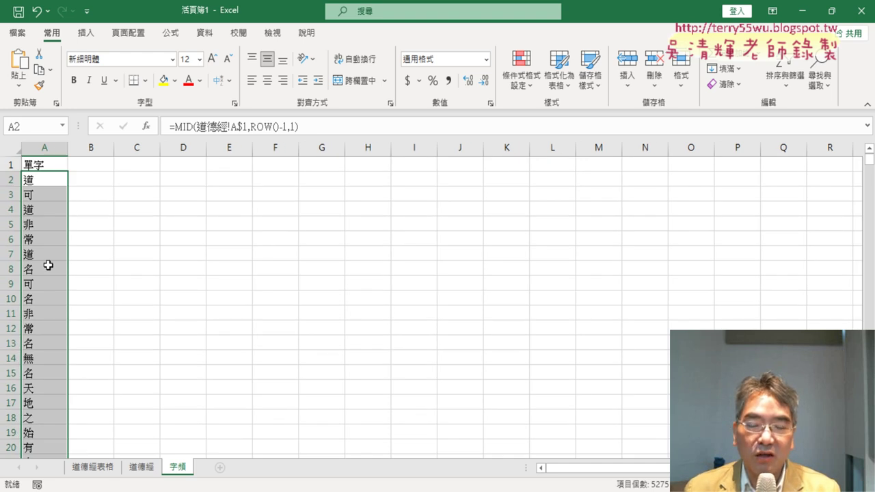
pyautogui.moveTo(178, 471); pyautogui.dragTo(213, 469)
pyautogui.doubleClick(215, 467)
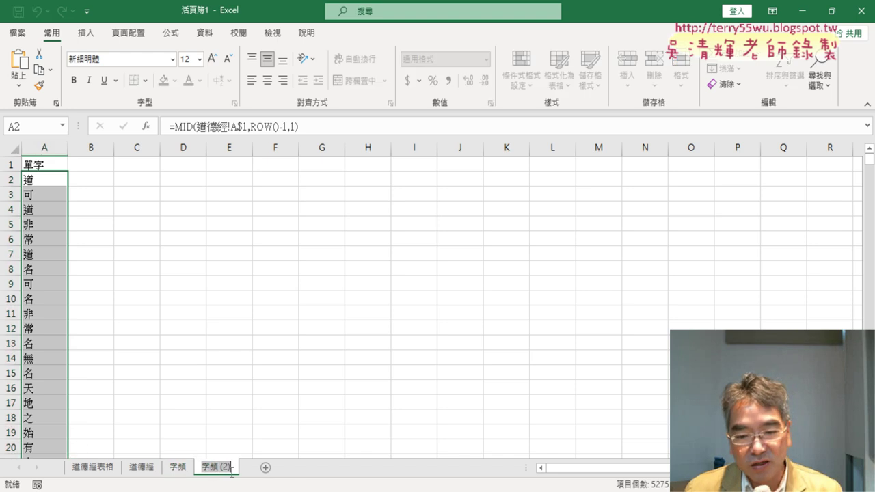
pyautogui.click(228, 467)
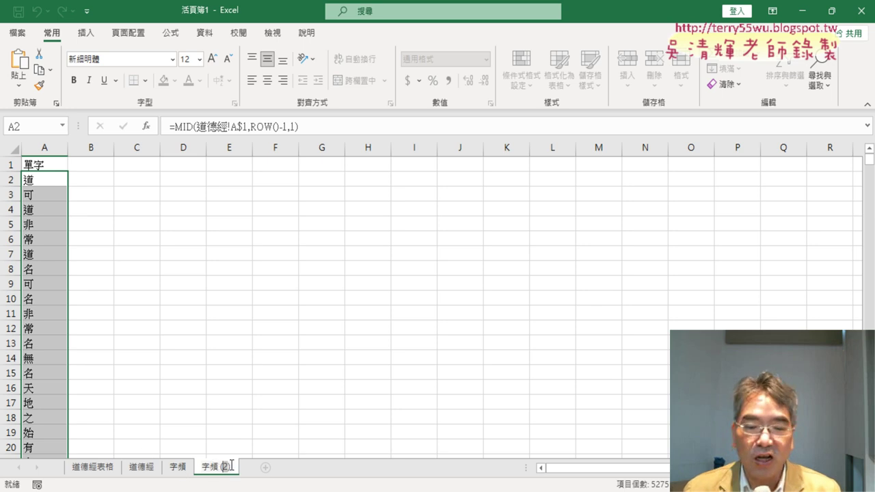
pyautogui.press('BackSpace')
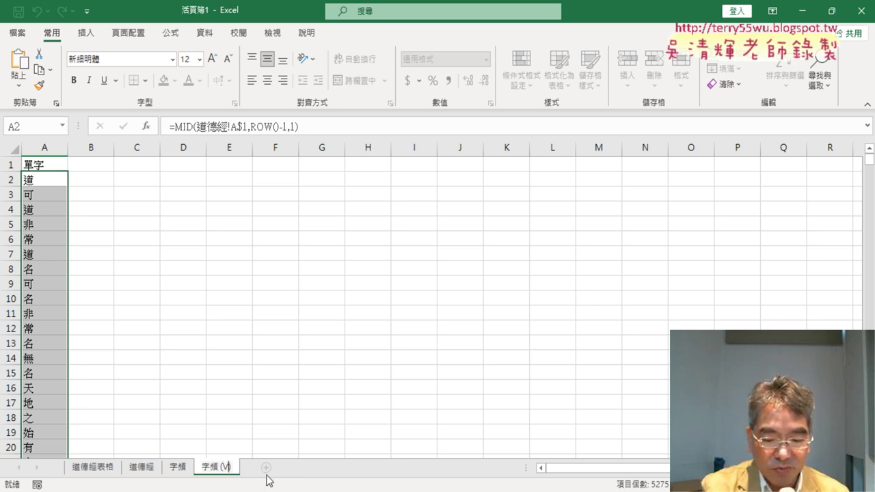
pyautogui.write('VBA')
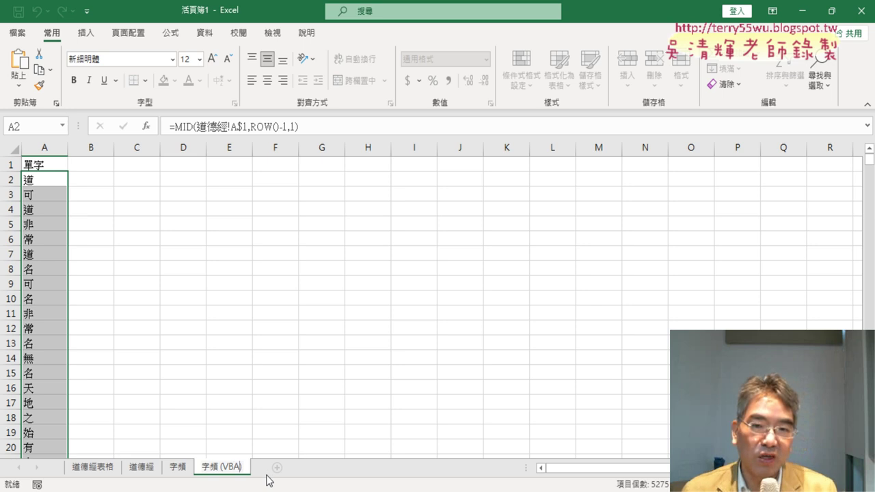
# Step: Clear the formulas from A2:A5276 on 字頻 (VBA), keeping the 單字 header
pyautogui.click(53, 180)
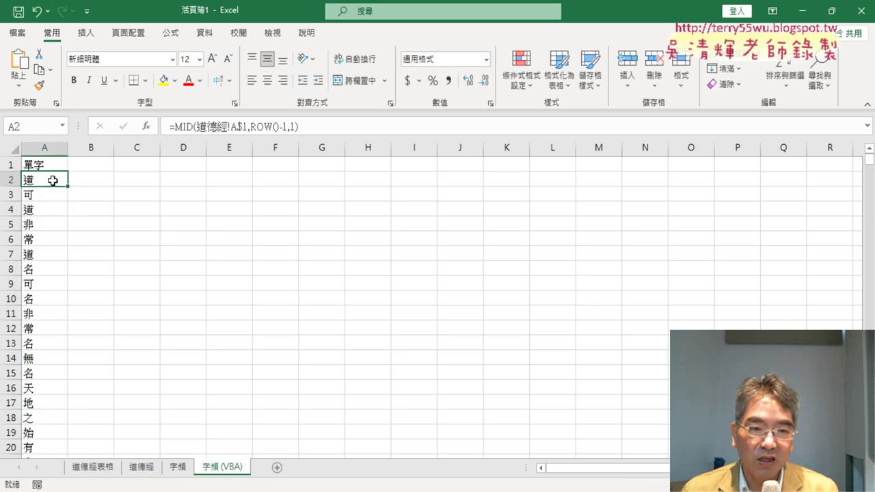
pyautogui.hotkey('ctrl', 'shift', 'Down')
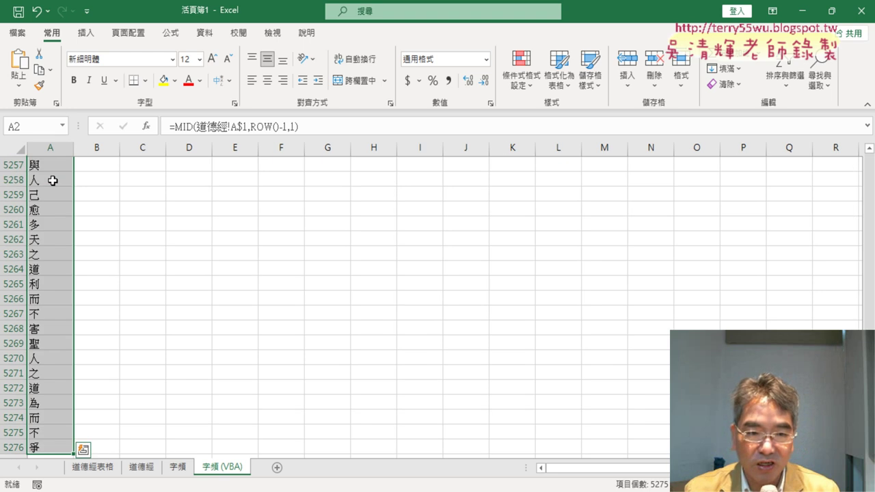
pyautogui.press('Delete')
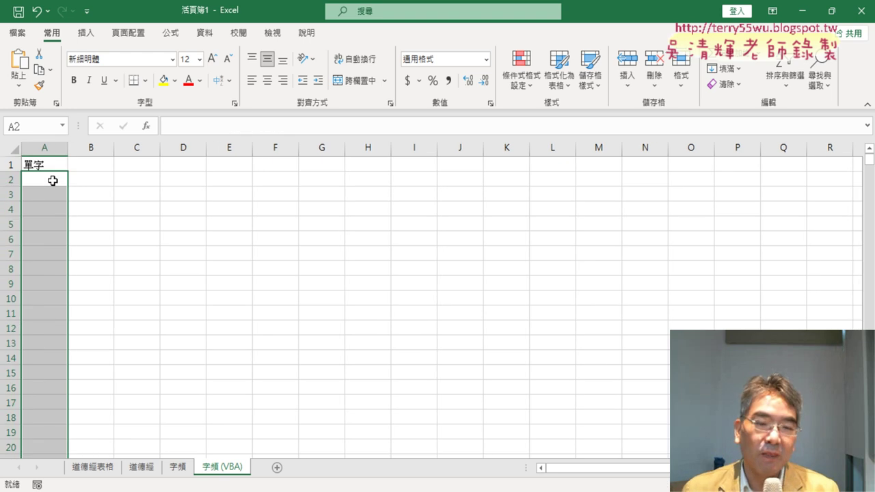
# Step: Enable the 開發人員 ribbon tab in Excel Options and switch to it
pyautogui.click(87, 11)
pyautogui.click(146, 279)
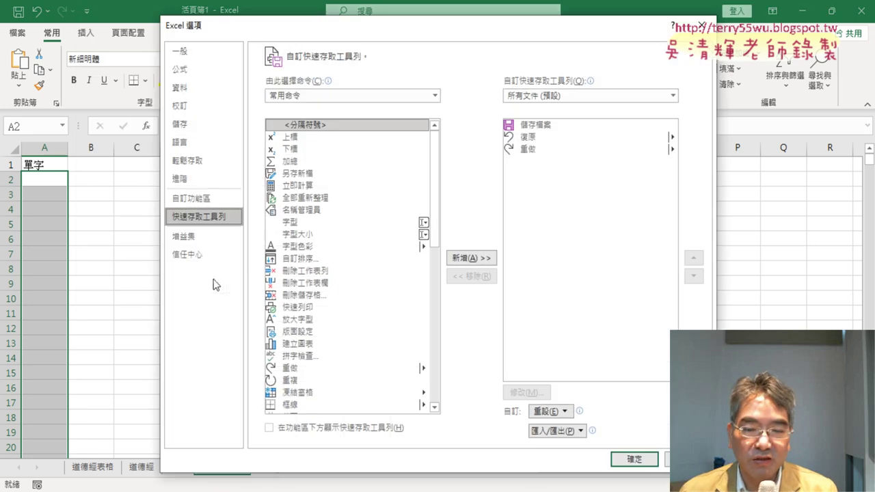
pyautogui.click(226, 202)
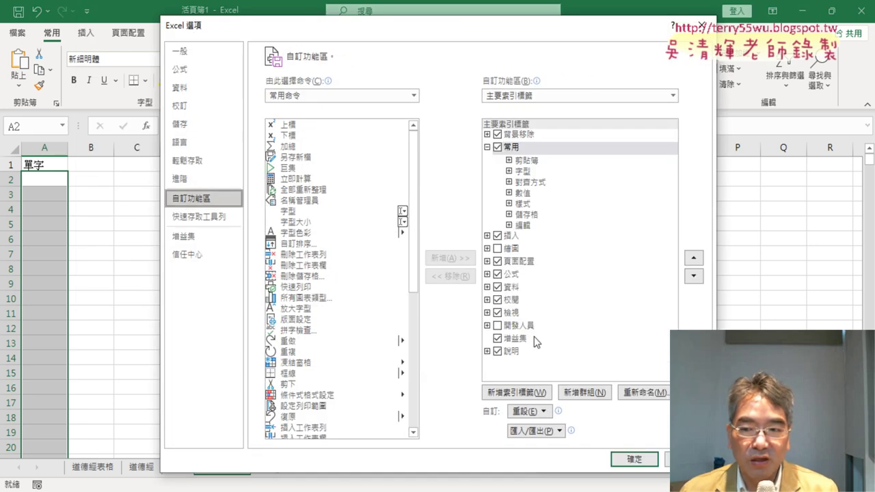
pyautogui.click(497, 326)
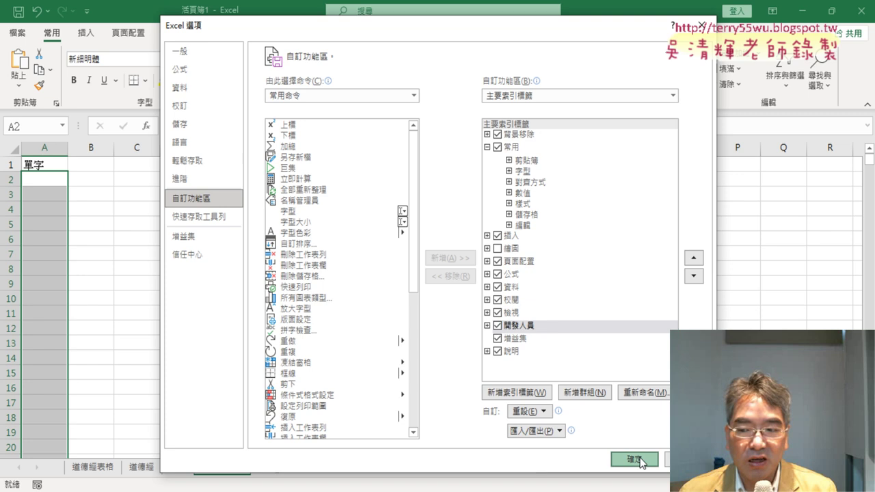
pyautogui.click(633, 458)
pyautogui.click(317, 33)
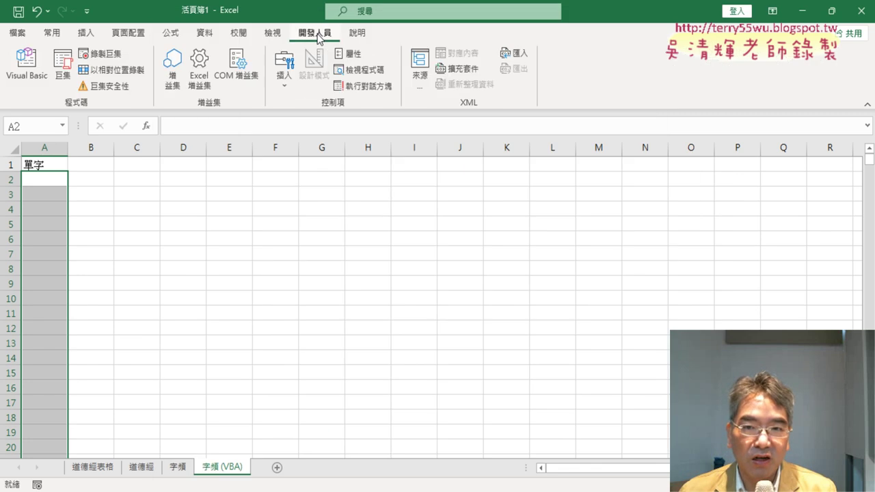
# Step: Open the Visual Basic editor and insert a new module, Module1, maximized
pyautogui.click(47, 76)
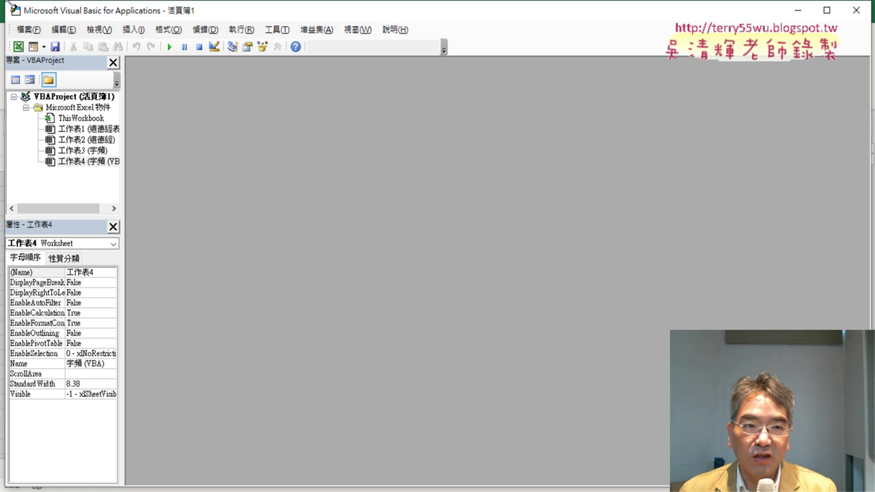
pyautogui.moveTo(46, 11)
pyautogui.mouseDown()
pyautogui.moveTo(233, 89)
pyautogui.moveTo(179, 49)
pyautogui.mouseUp()
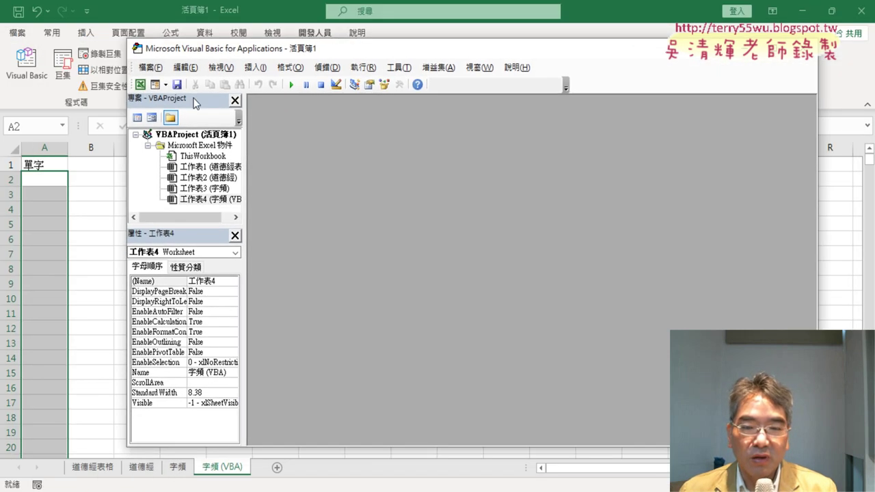
pyautogui.moveTo(214, 224); pyautogui.dragTo(214, 266)
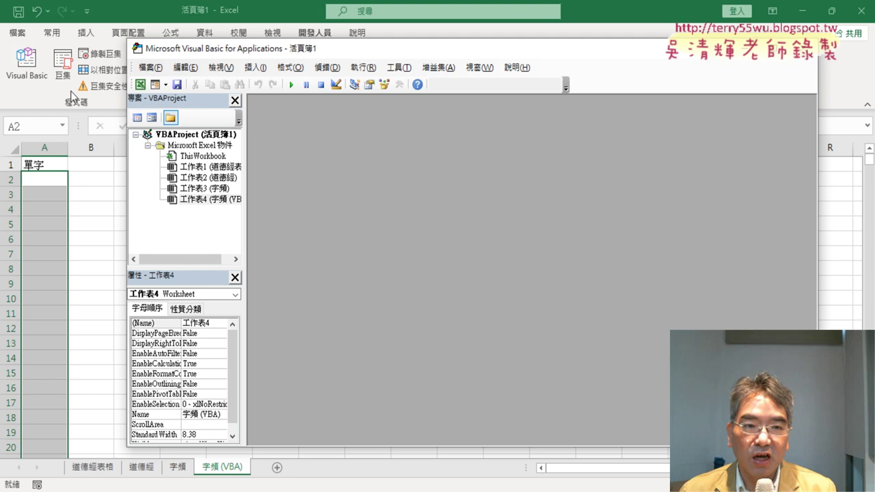
pyautogui.click(255, 67)
pyautogui.click(277, 115)
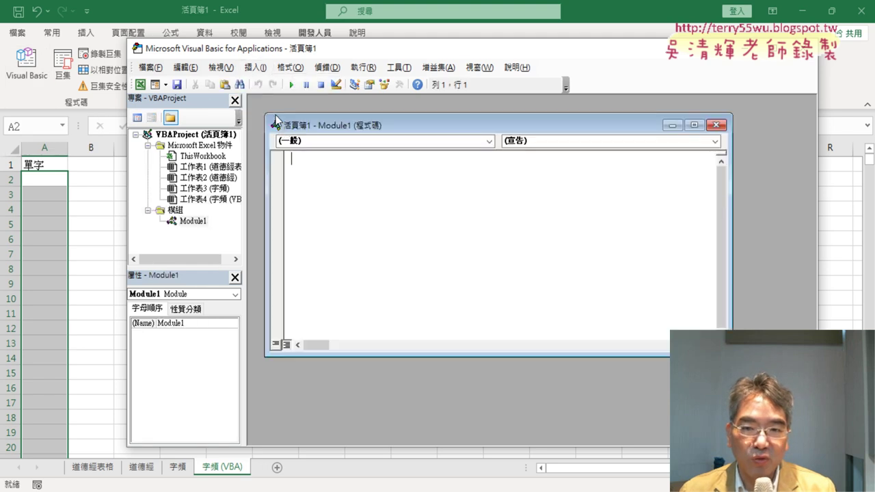
pyautogui.doubleClick(341, 126)
# Step: Declare an empty Sub 分字() procedure in Module1
pyautogui.write('S')
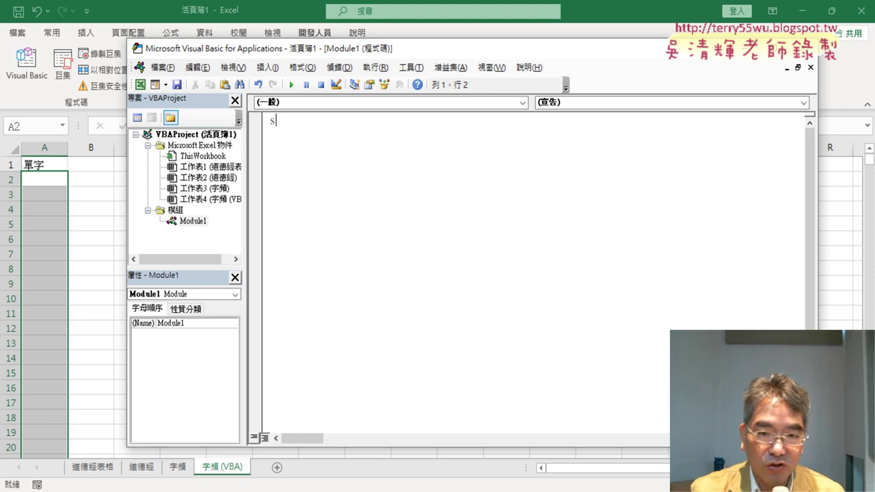
pyautogui.write('ub ')
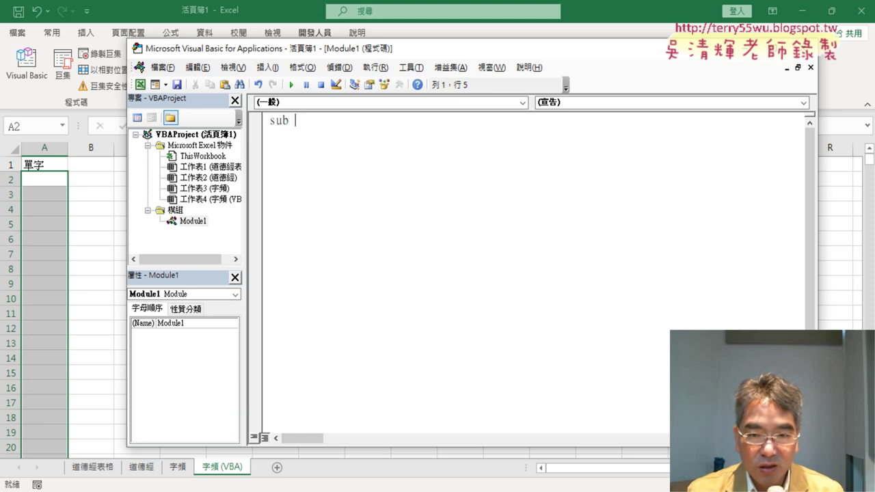
pyautogui.write('f')
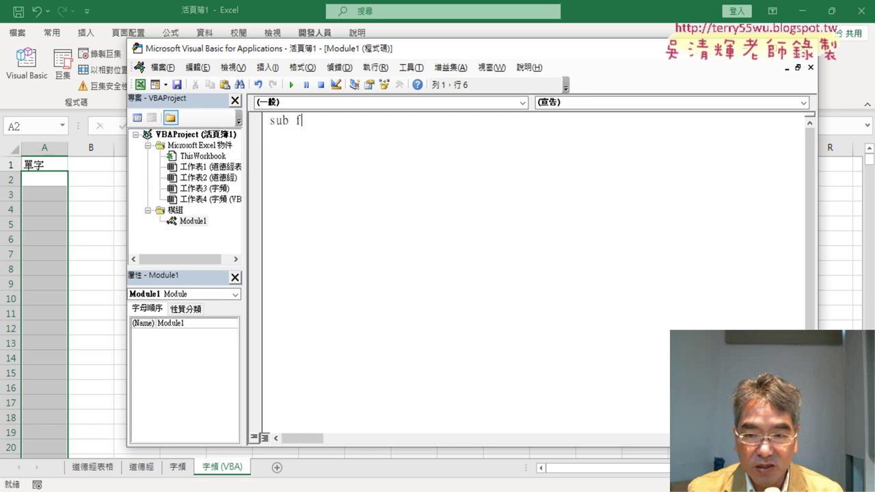
pyautogui.press('BackSpace')
pyautogui.write('z')
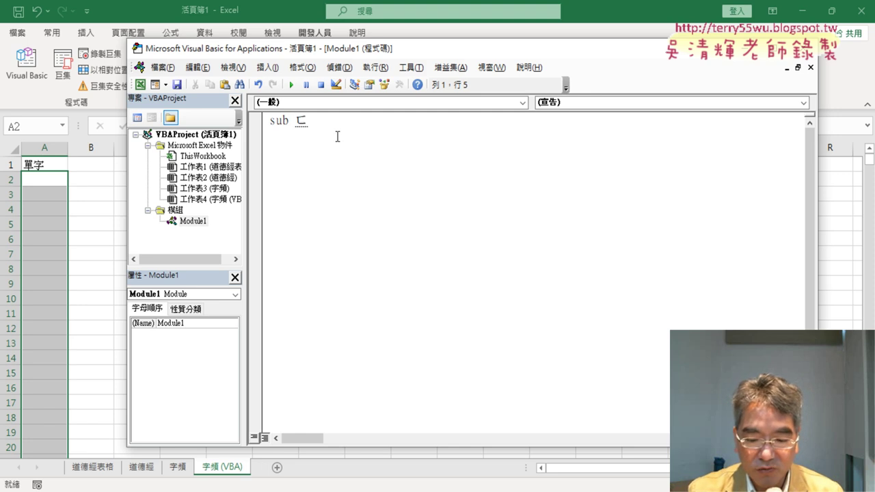
pyautogui.write('p')
pyautogui.press('space')
pyautogui.write('y')
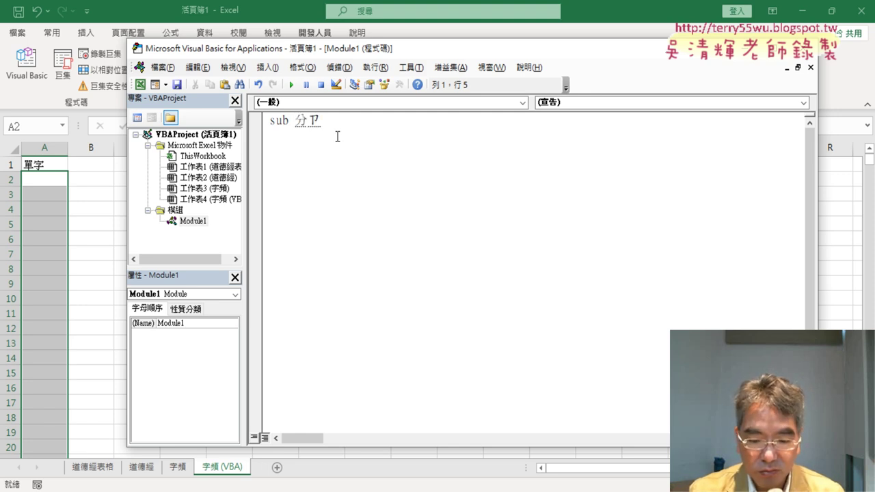
pyautogui.write('4')
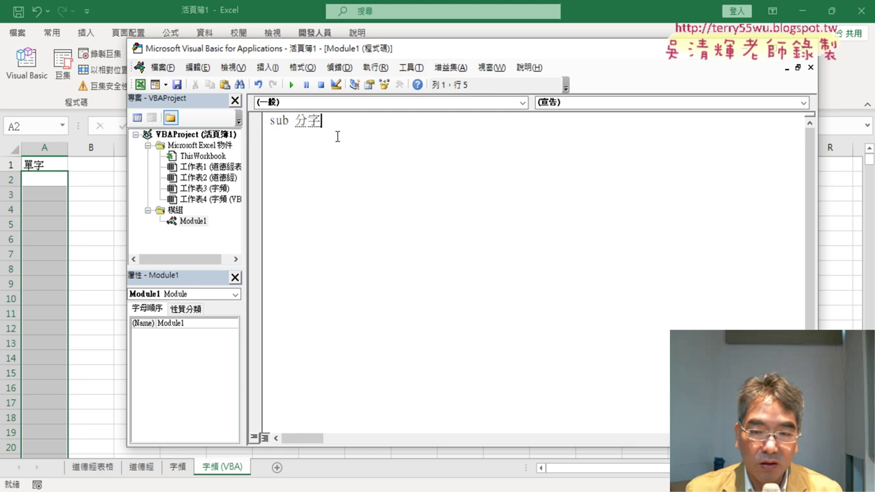
pyautogui.press('Return')
pyautogui.press('Return')
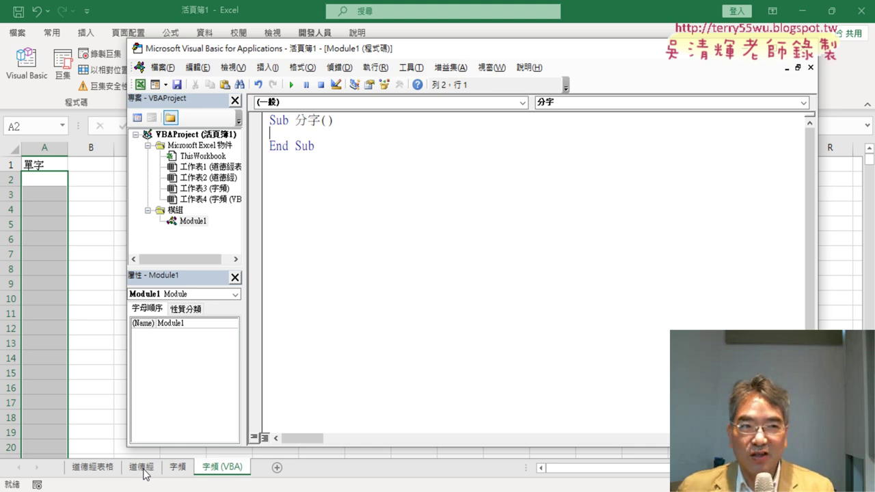
# Step: Bring Excel to the front and compare the 字頻 results with the emptied 字頻 (VBA) sheet, ending on 字頻
pyautogui.click(182, 470)
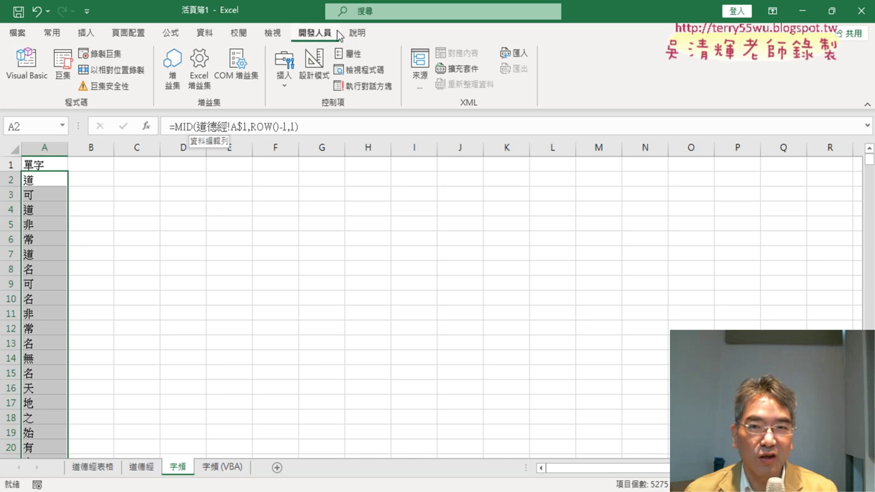
pyautogui.click(219, 468)
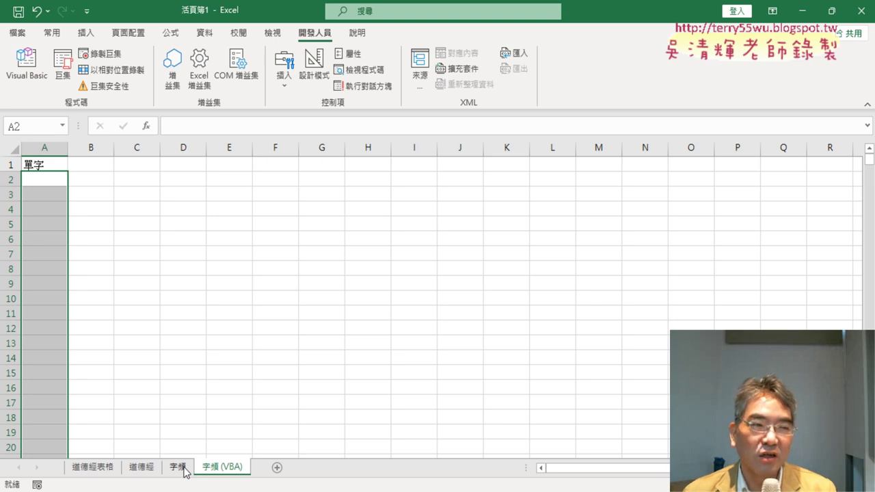
pyautogui.click(177, 467)
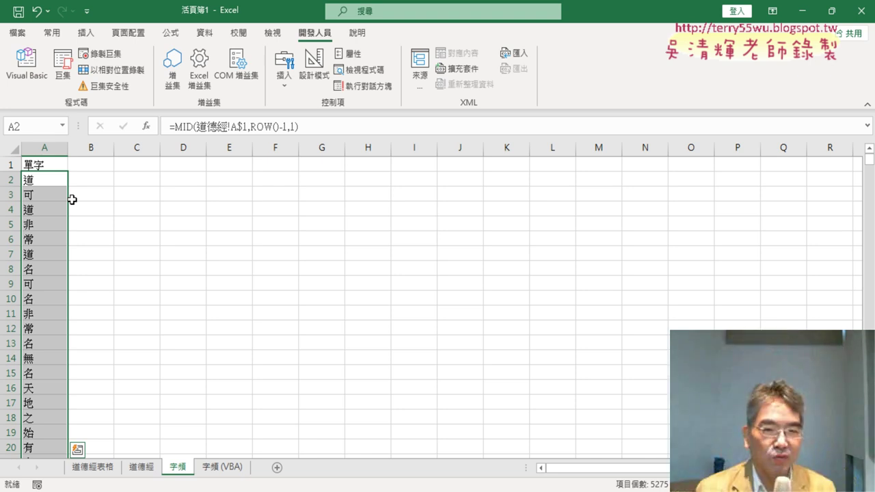
# Step: Check the 道德經 source text, return to the 字頻 character list, then switch to the VBA editor with Alt+F11
pyautogui.click(142, 468)
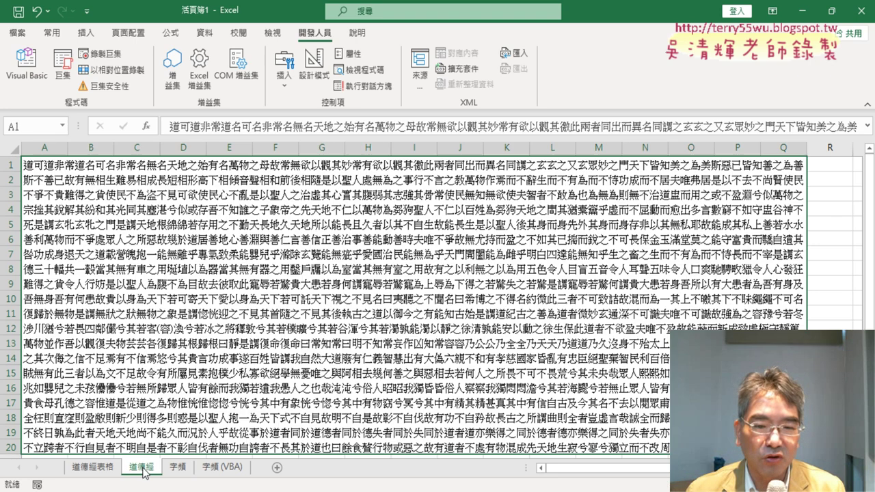
pyautogui.click(178, 468)
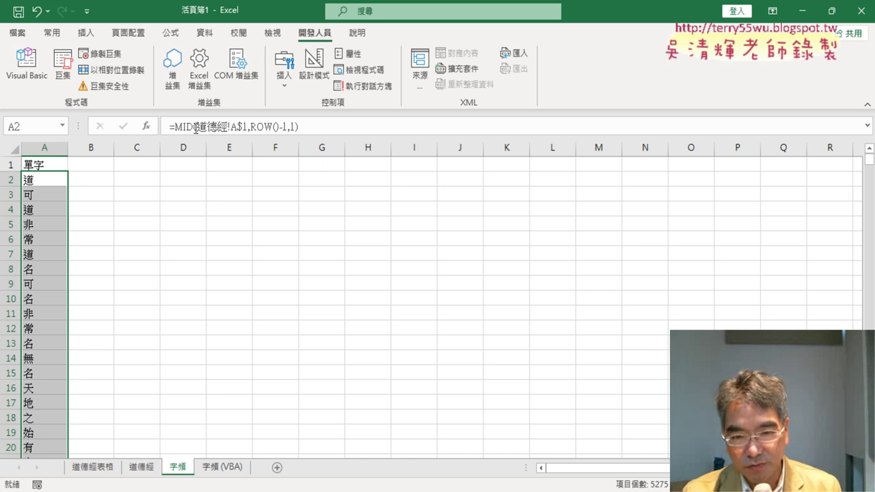
pyautogui.hotkey('alt', 'F11')
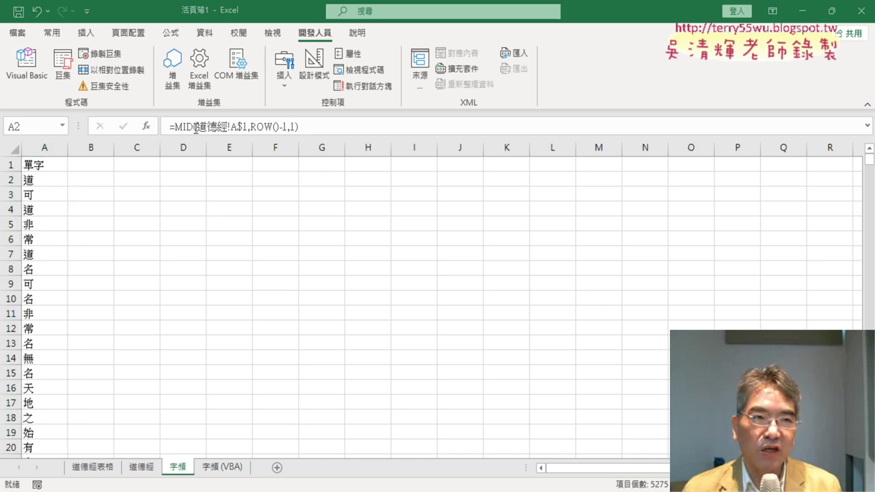